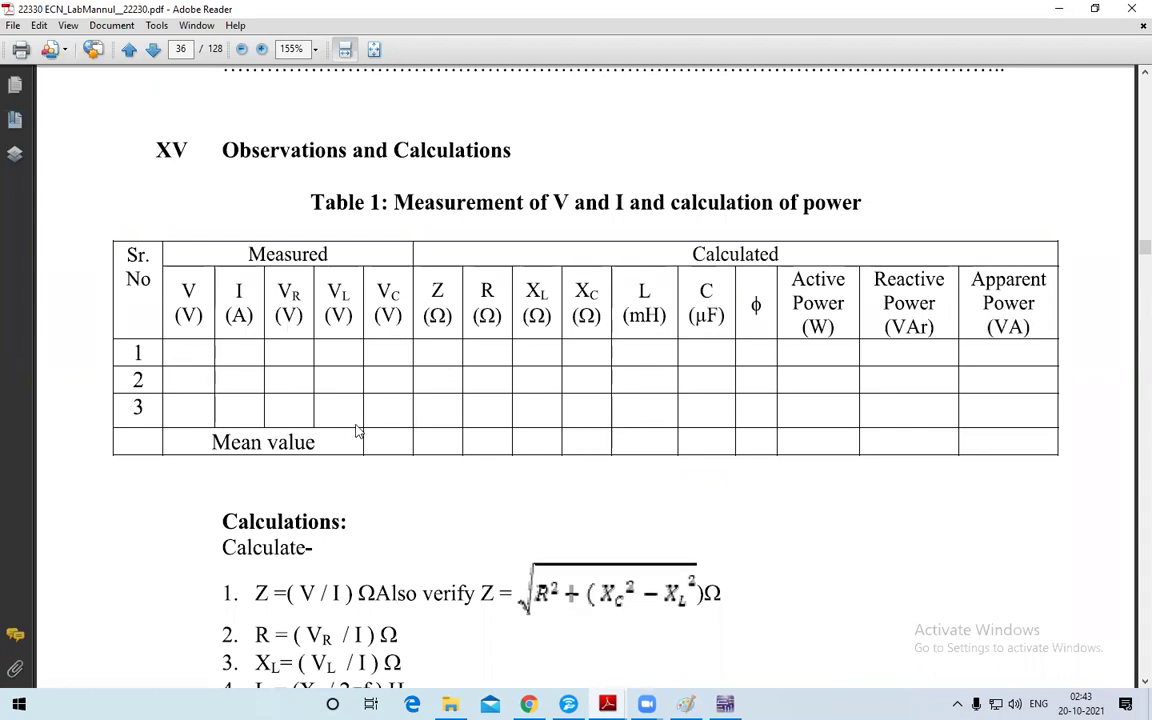
pyautogui.rightClick(185, 356)
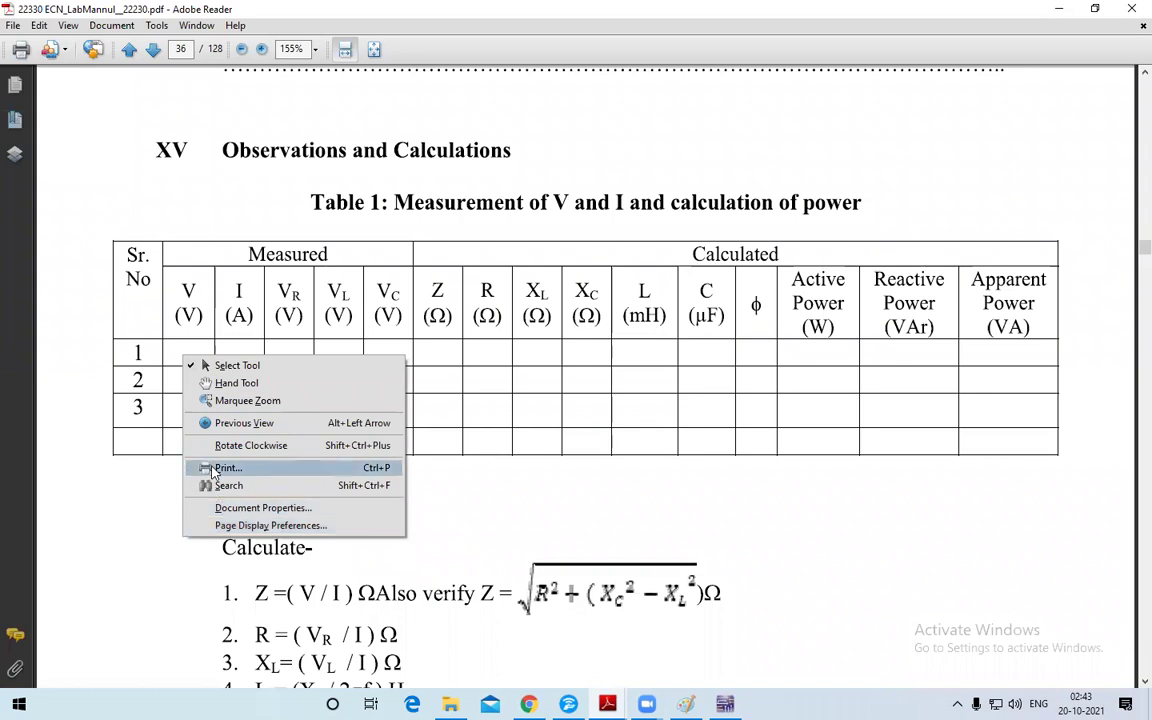
pyautogui.click(145, 500)
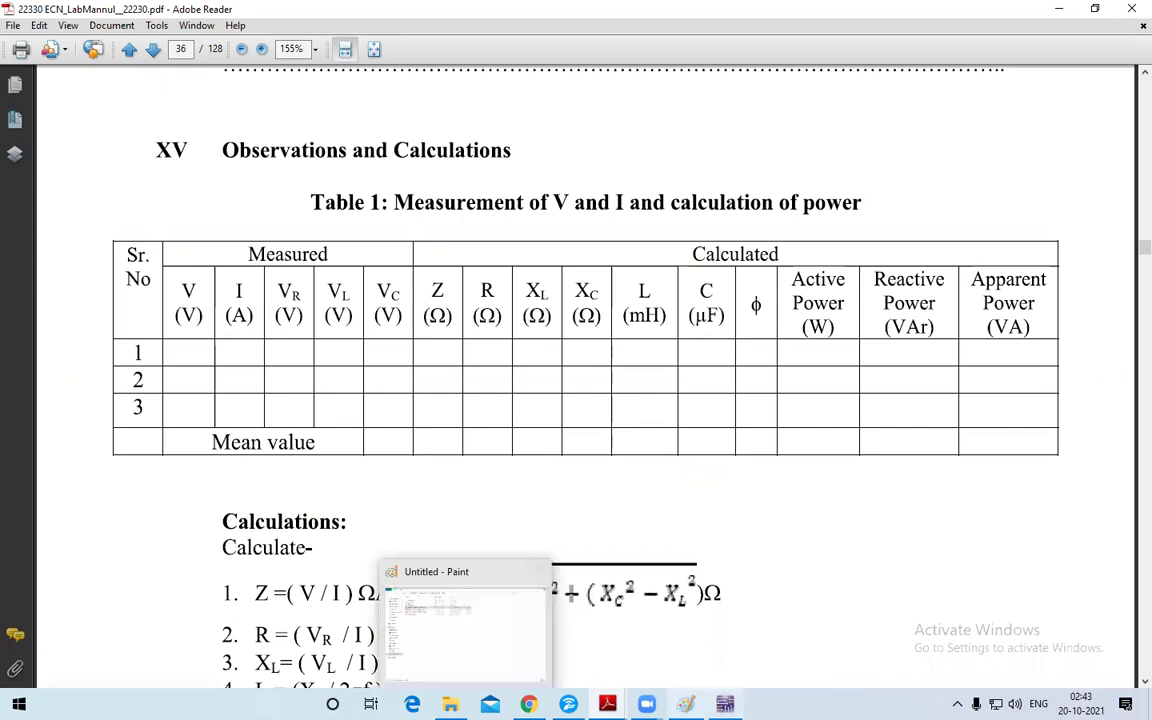
# - Switch to Paint, paste the captured lab manual page and crop the image to the Table 1 grid
pyautogui.moveTo(686, 704)
pyautogui.click(650, 630)
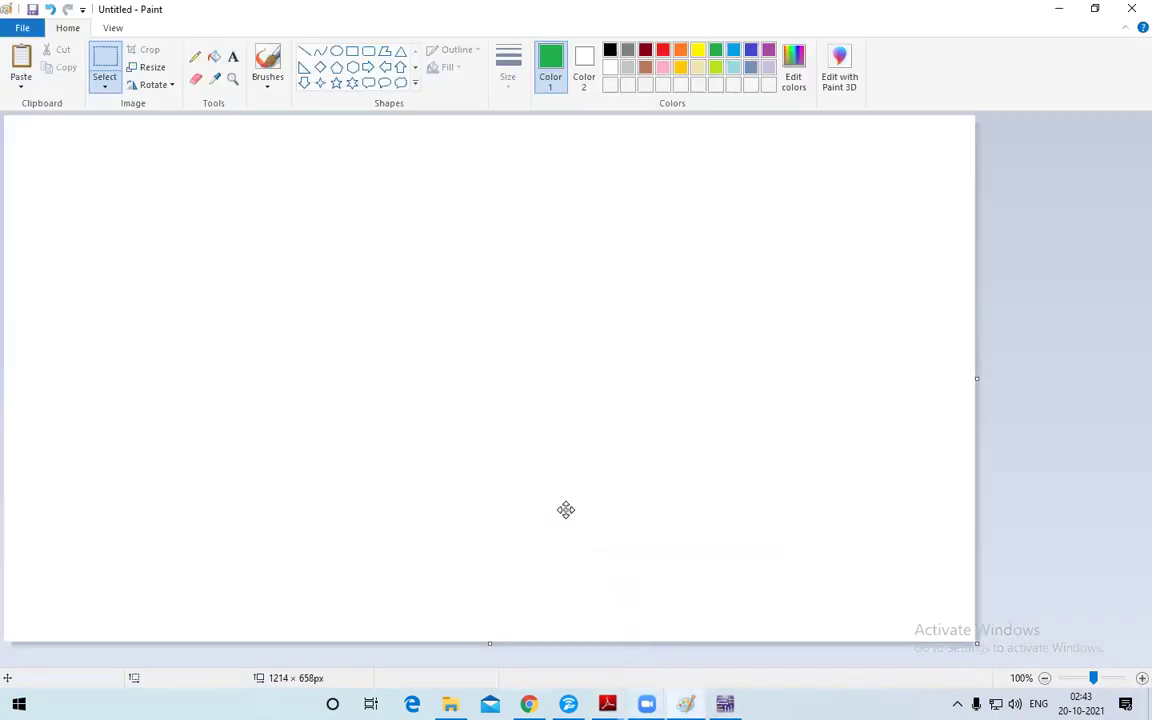
pyautogui.hotkey('ctrl', 'v')
pyautogui.click(104, 60)
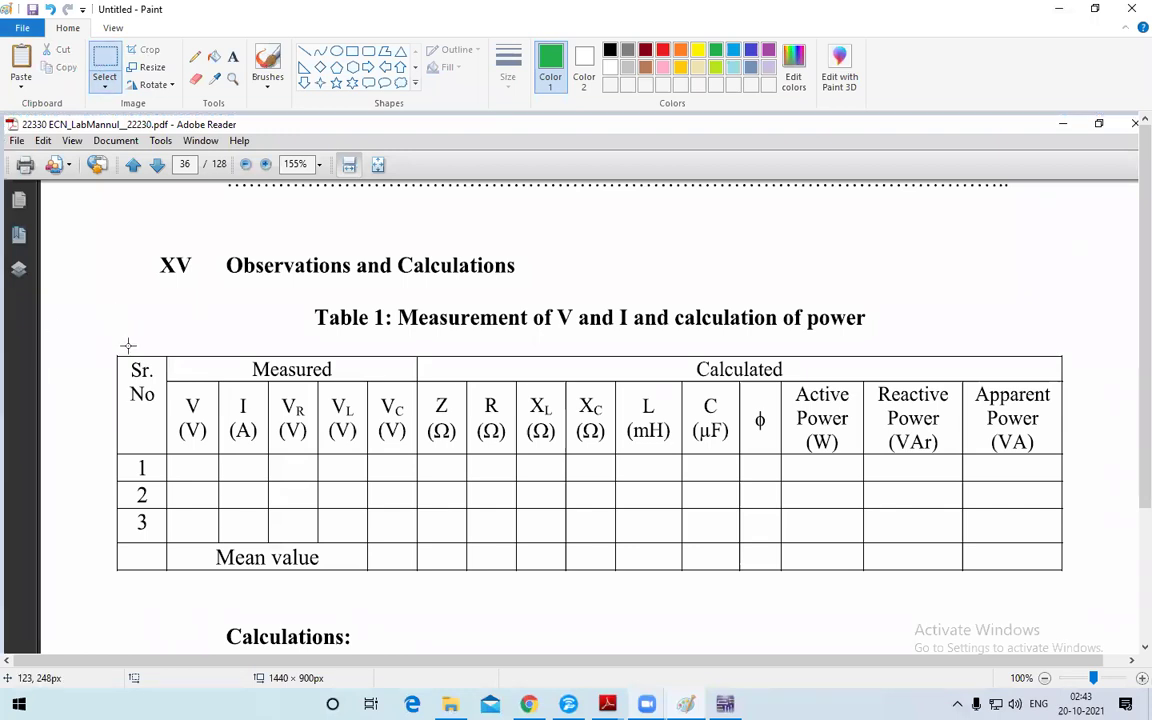
pyautogui.moveTo(103, 348)
pyautogui.mouseDown()
pyautogui.moveTo(857, 522)
pyautogui.moveTo(1082, 600)
pyautogui.moveTo(1085, 588)
pyautogui.mouseUp()
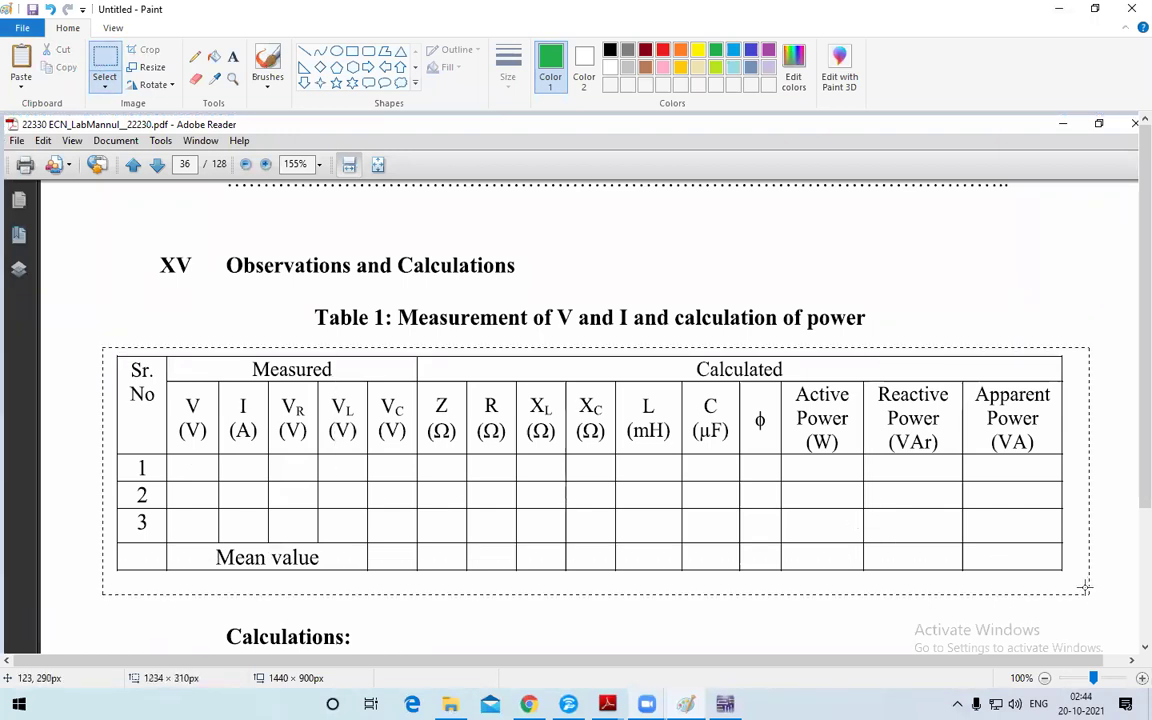
pyautogui.click(140, 50)
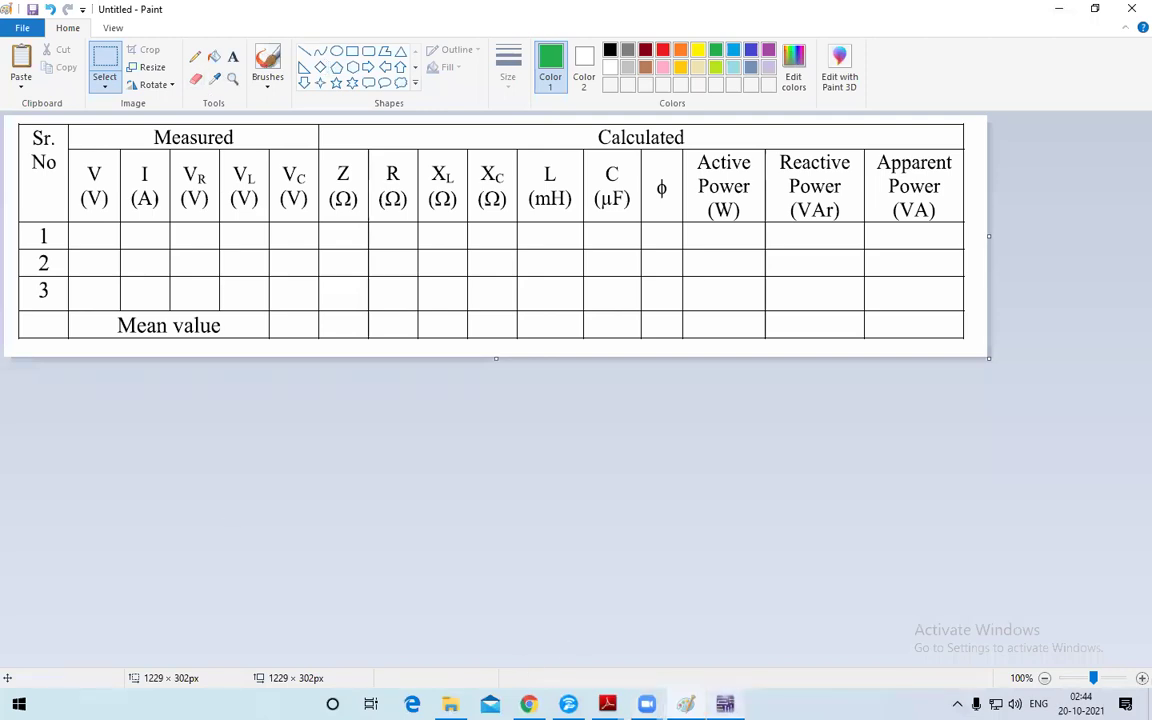
# - Switch to Multisim, run the interactive simulation of the series RLC circuit and return to Paint
pyautogui.click(725, 700)
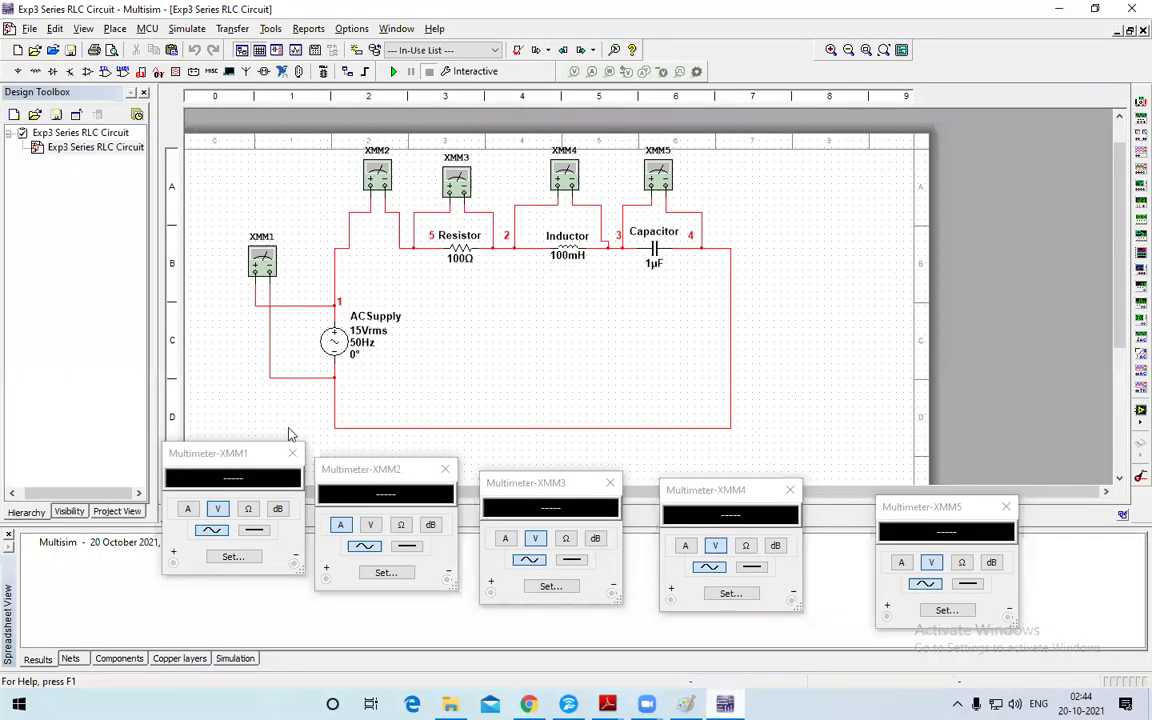
pyautogui.click(392, 72)
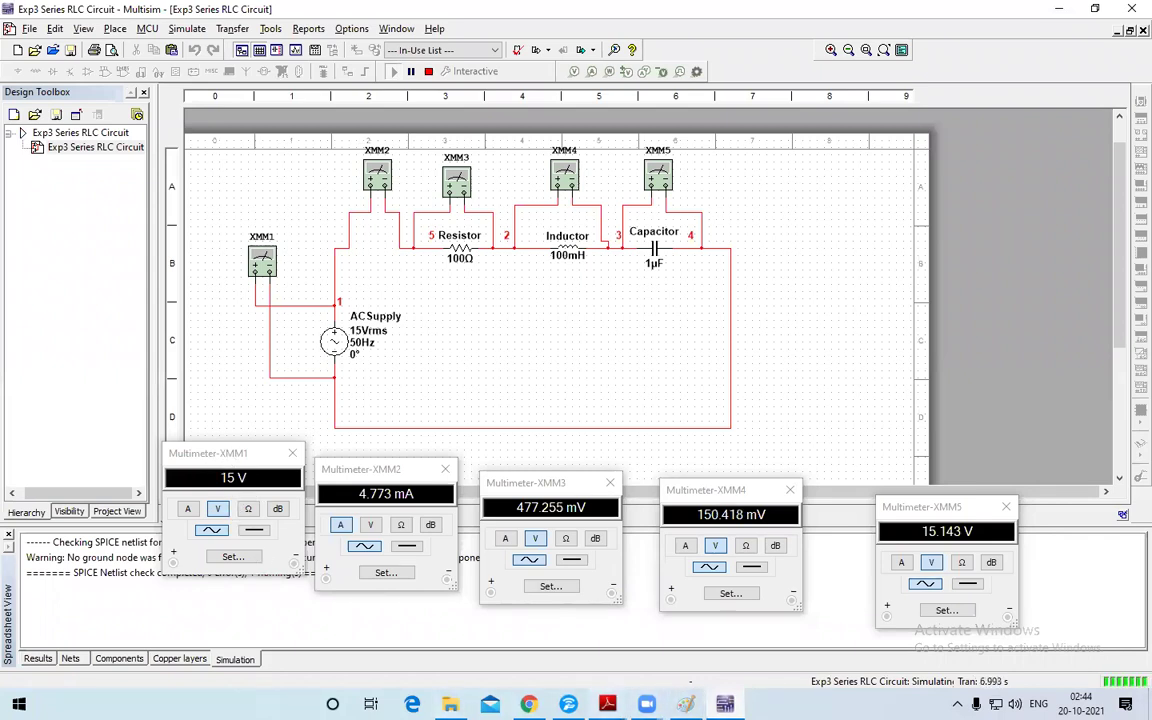
pyautogui.hotkey('alt', 'Tab')
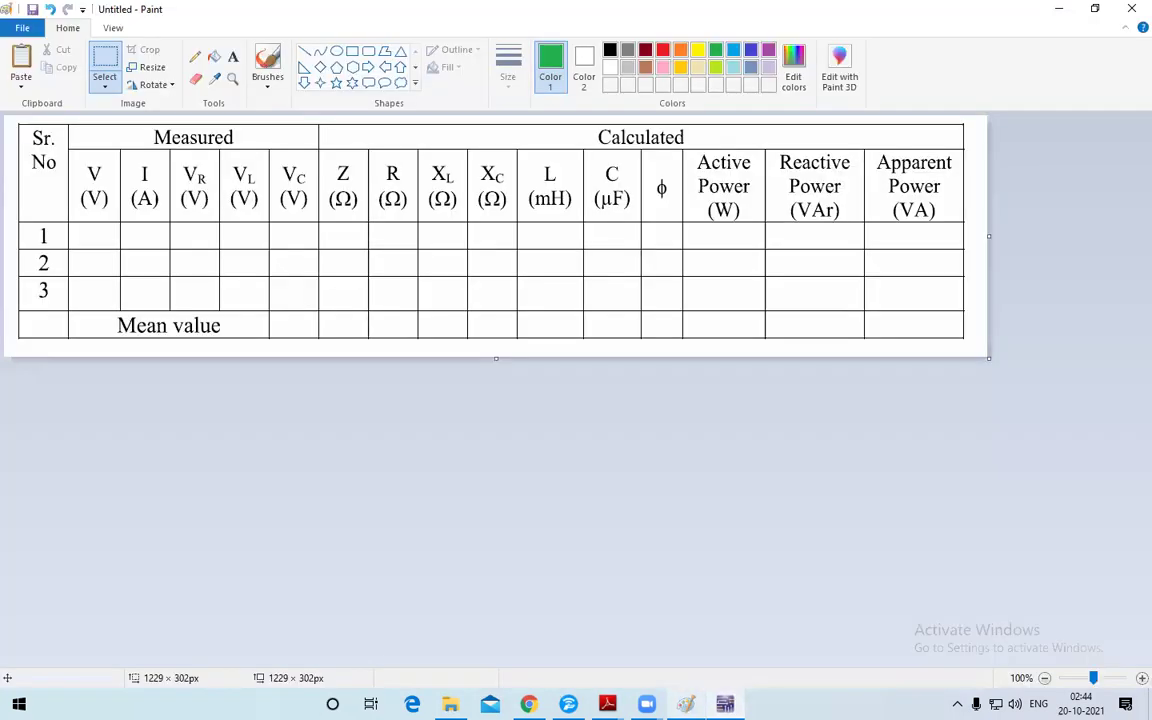
# - Add the text 15V at font size 14 in row 1 of the V column
pyautogui.click(195, 56)
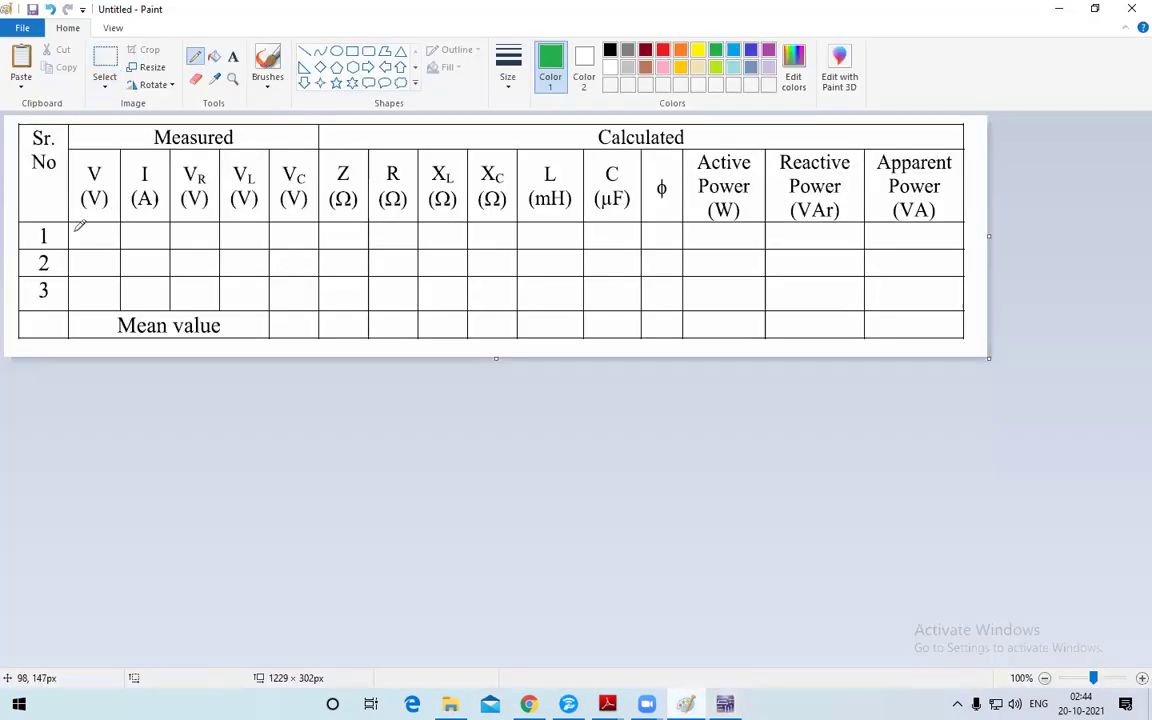
pyautogui.click(233, 56)
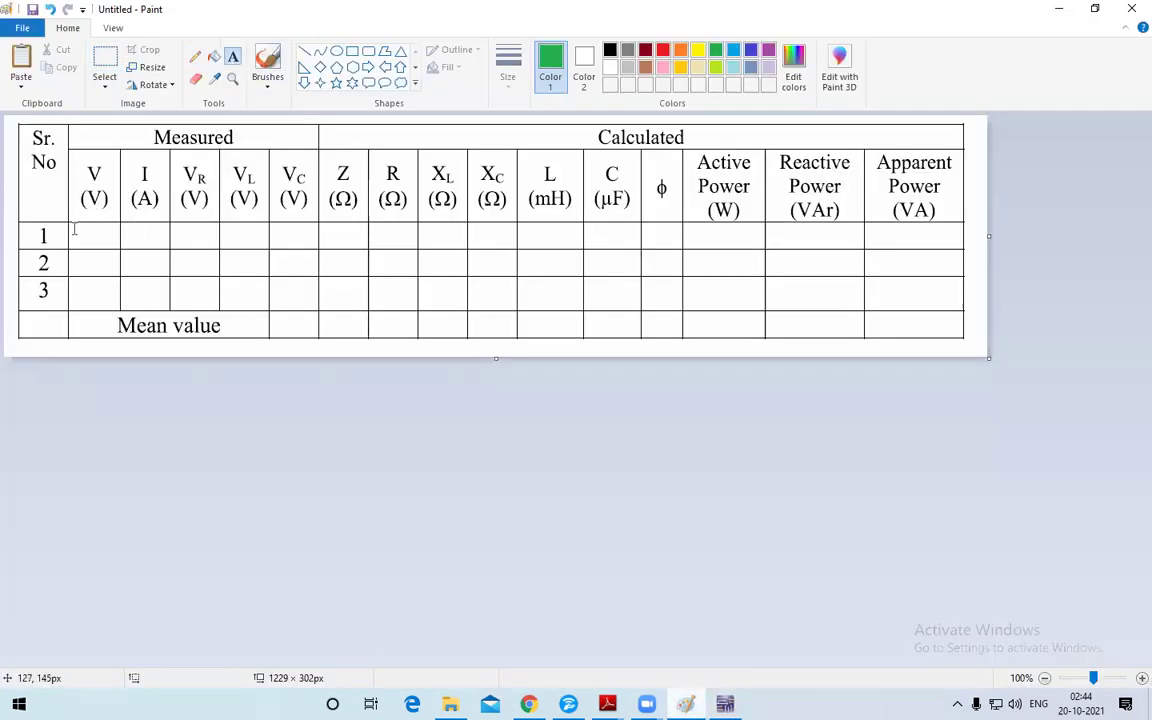
pyautogui.moveTo(69, 230); pyautogui.dragTo(115, 240)
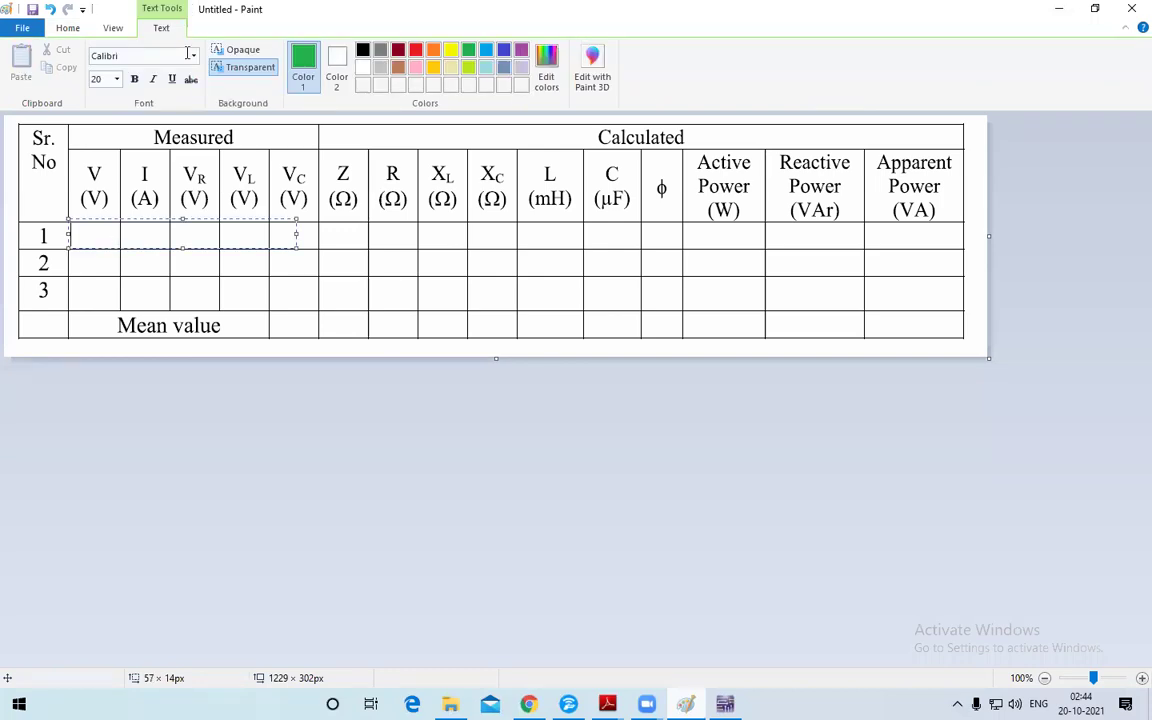
pyautogui.click(116, 79)
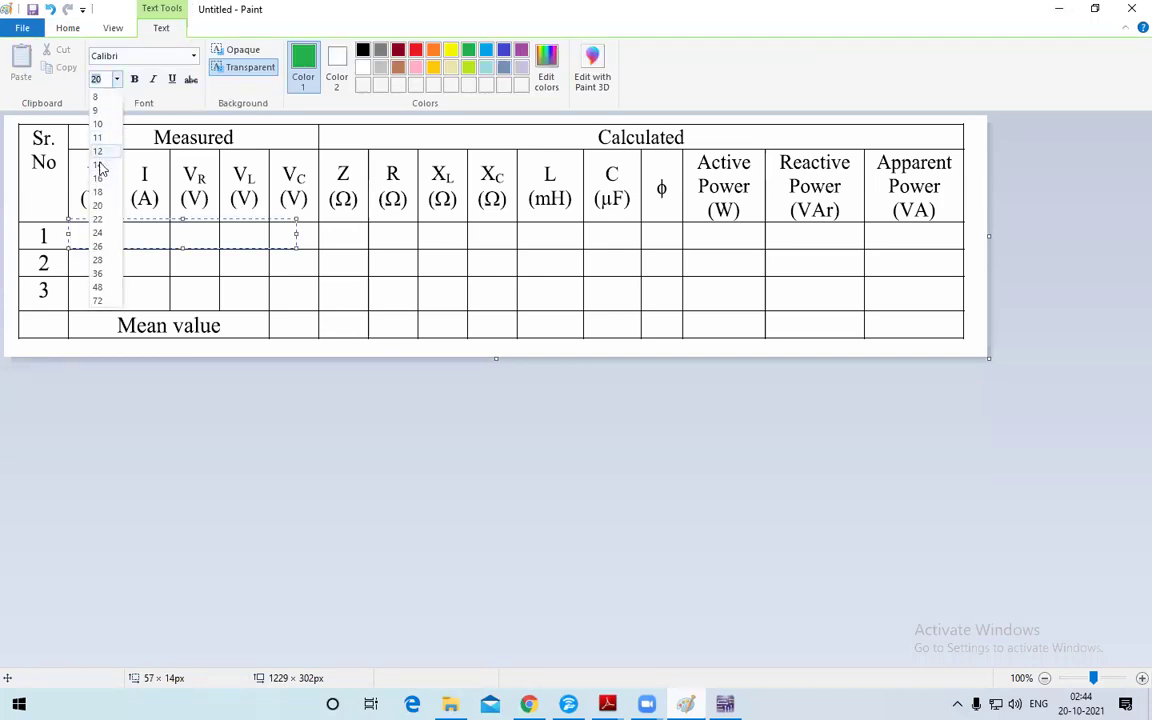
pyautogui.click(100, 150)
pyautogui.write('15V')
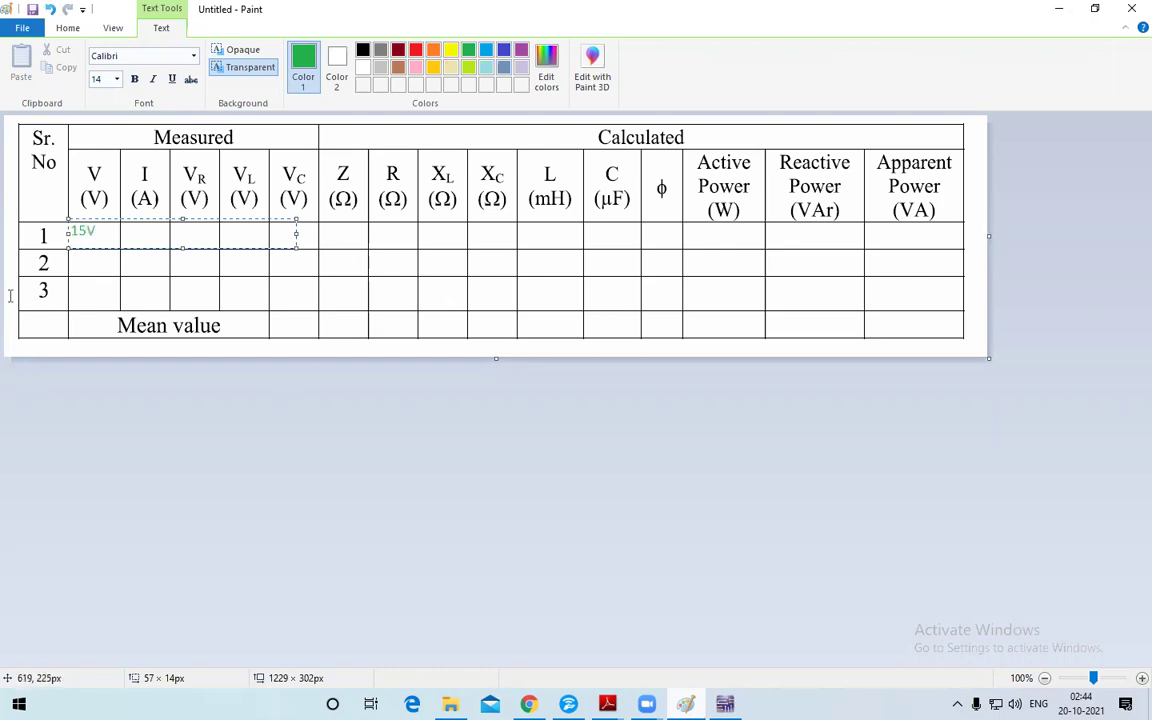
pyautogui.click(147, 260)
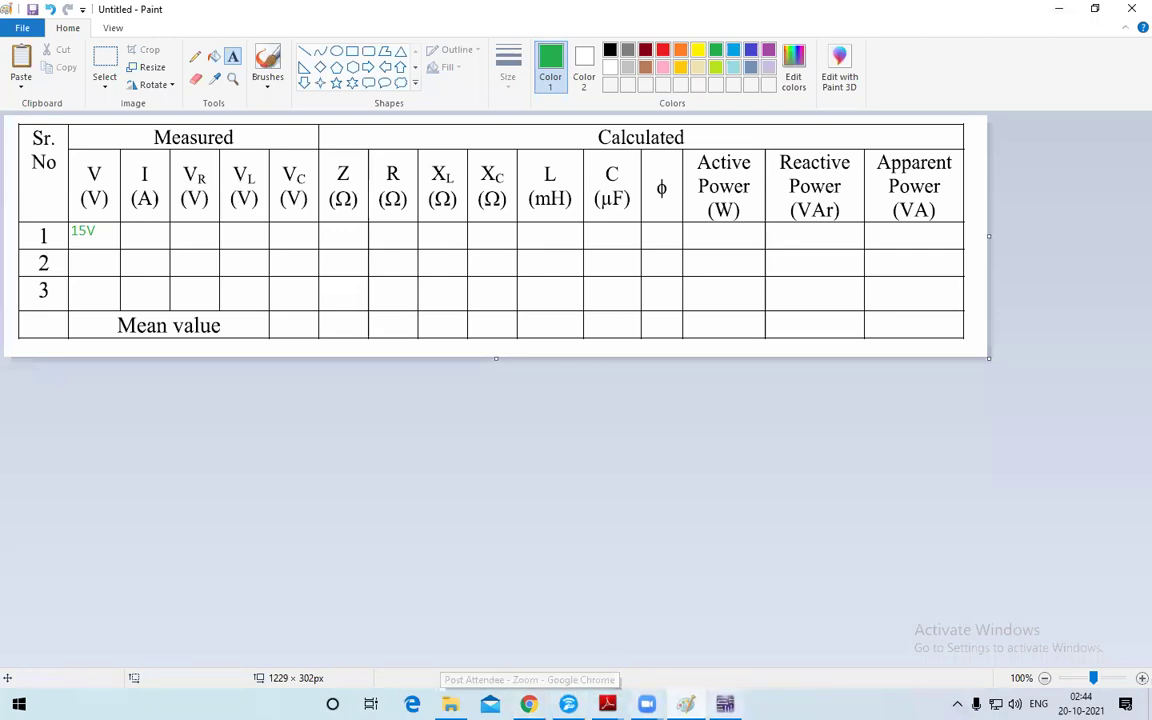
# - Read the current on XMM2 in Multisim, write 4.77m in row 1 of the I column in Paint and pick black as the colour
pyautogui.hotkey('alt', 'Tab')
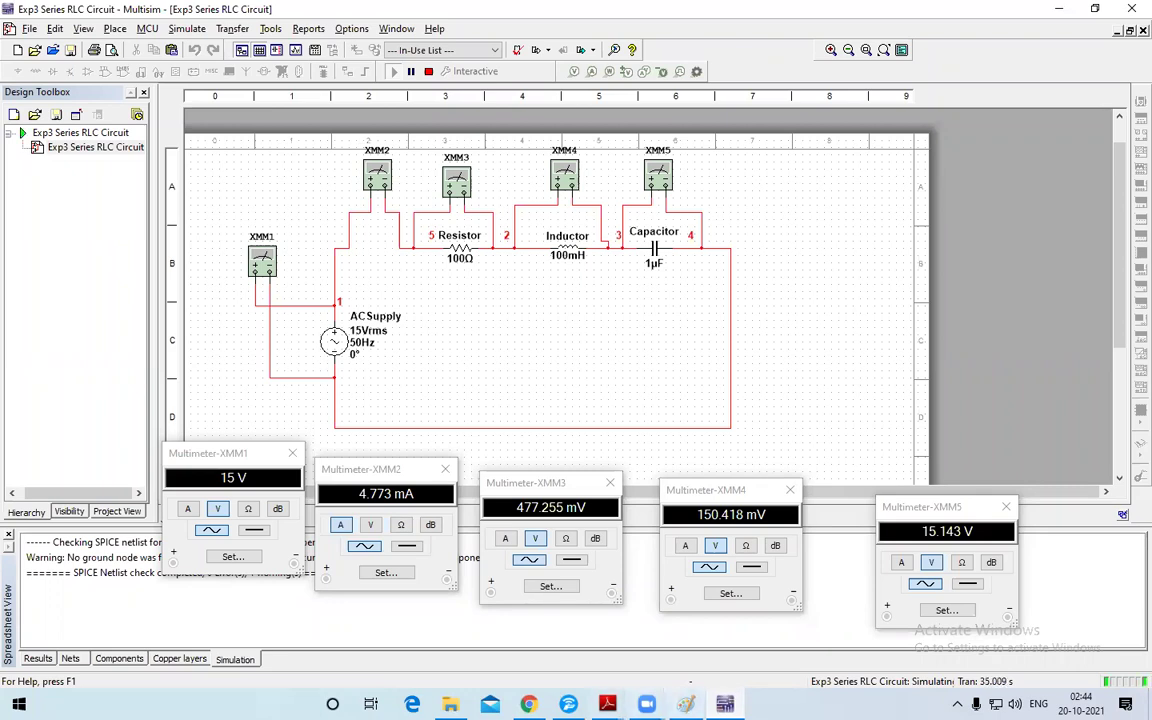
pyautogui.hotkey('alt', 'Tab')
pyautogui.moveTo(123, 229); pyautogui.dragTo(269, 246)
pyautogui.write('4.77m')
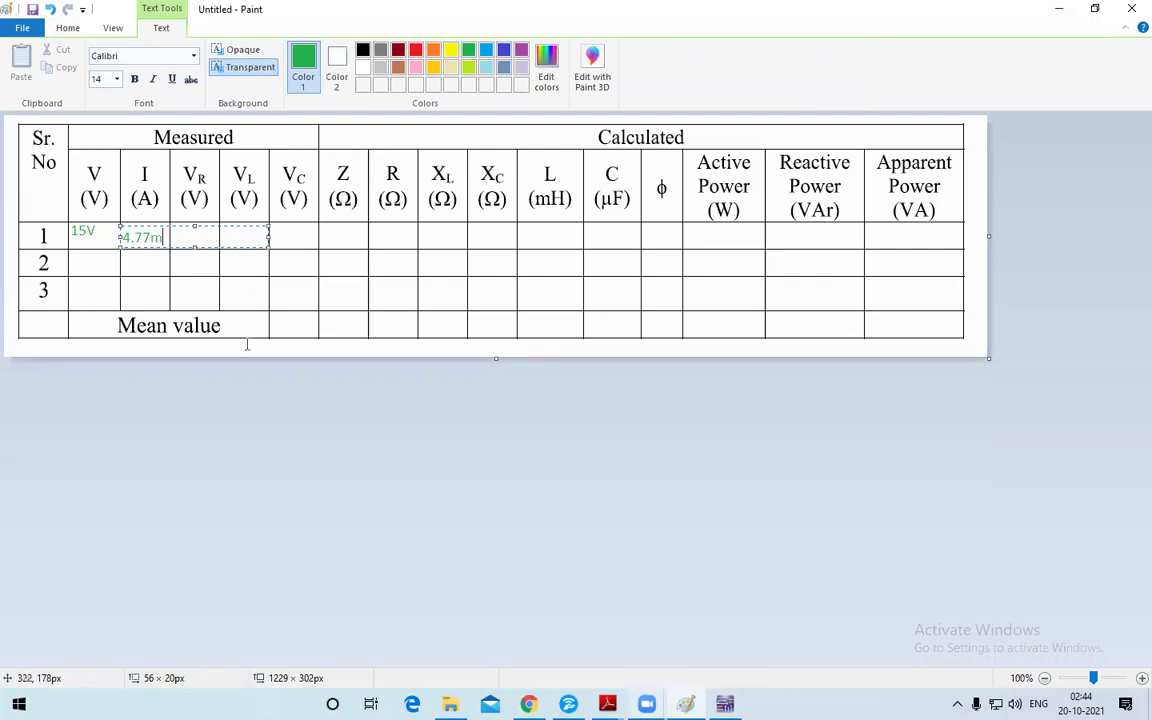
pyautogui.click(362, 50)
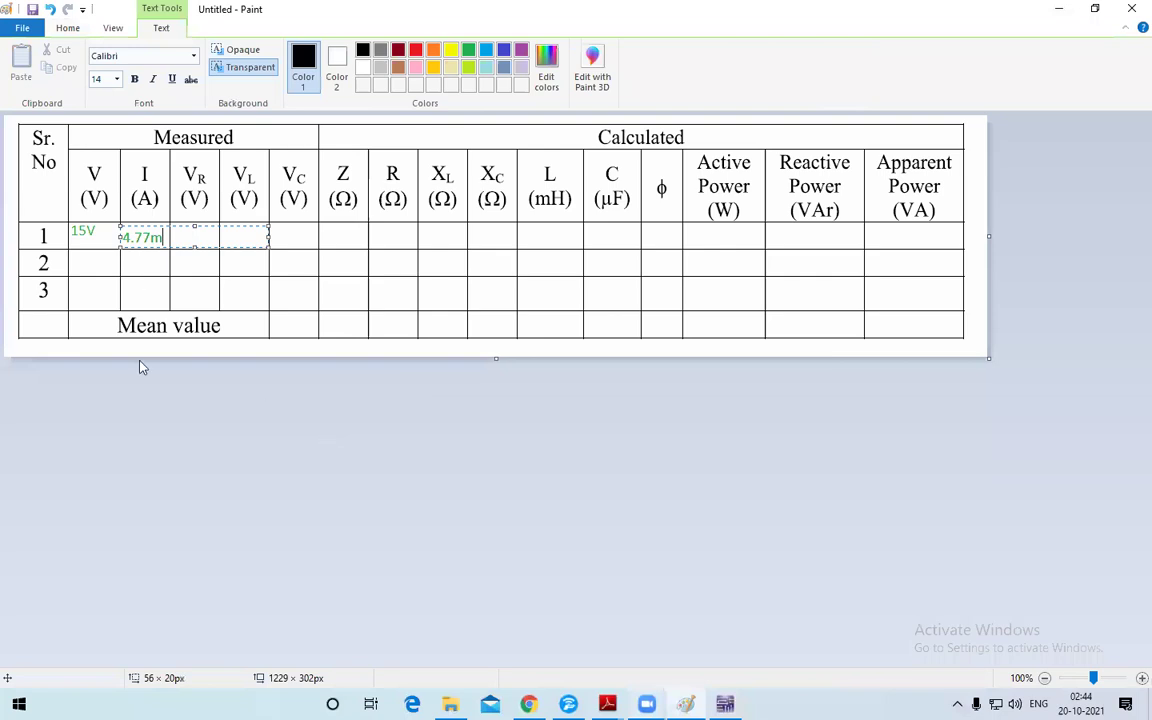
pyautogui.click(94, 172)
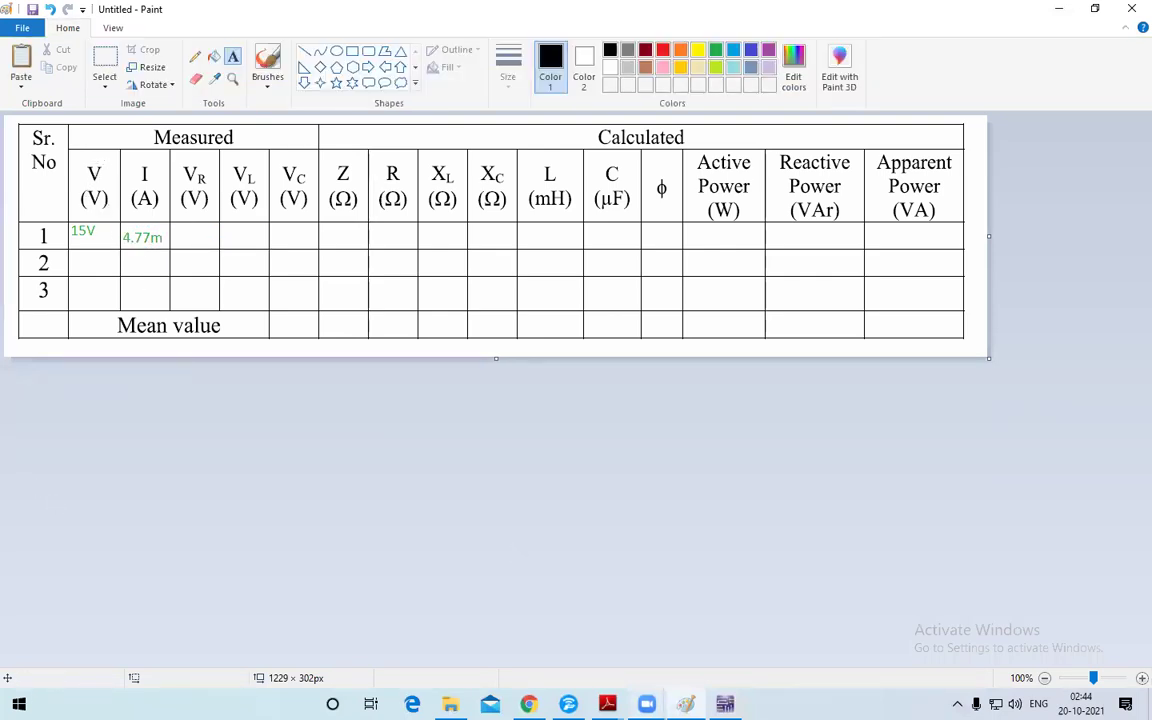
# - Read the resistor voltage on XMM3 in Multisim and write 477.2m in black in row 1 of the VR column in Paint
pyautogui.moveTo(607, 704)
pyautogui.click(660, 640)
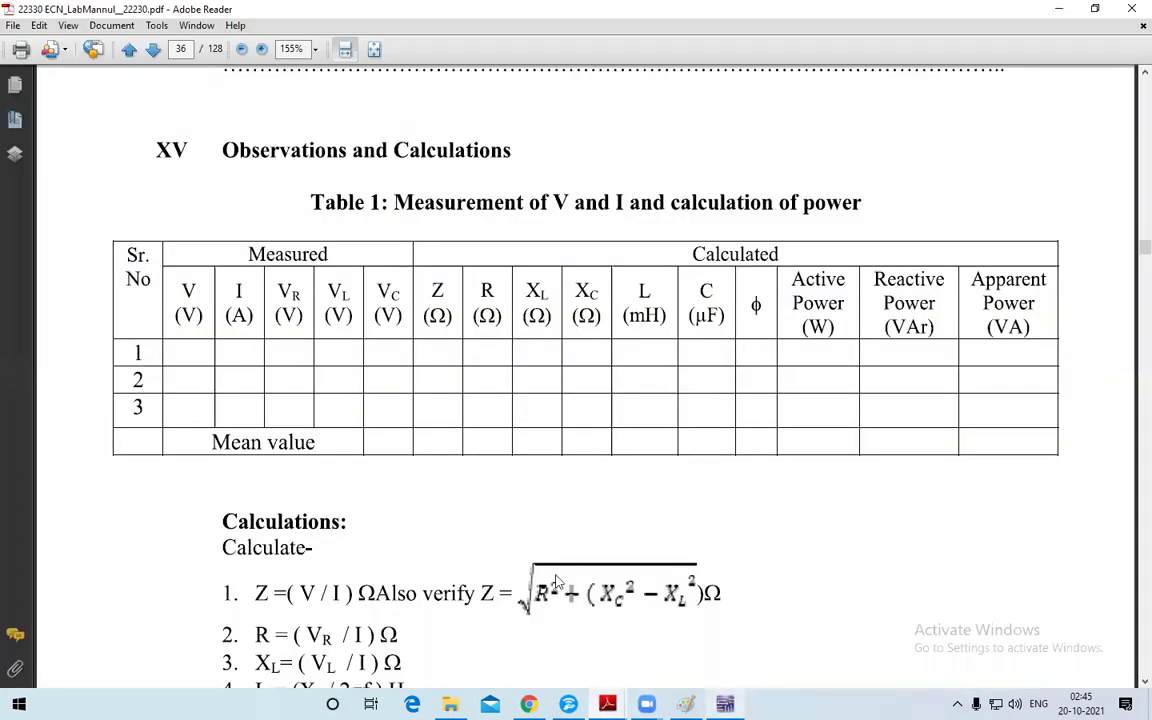
pyautogui.hotkey('alt', 'Tab')
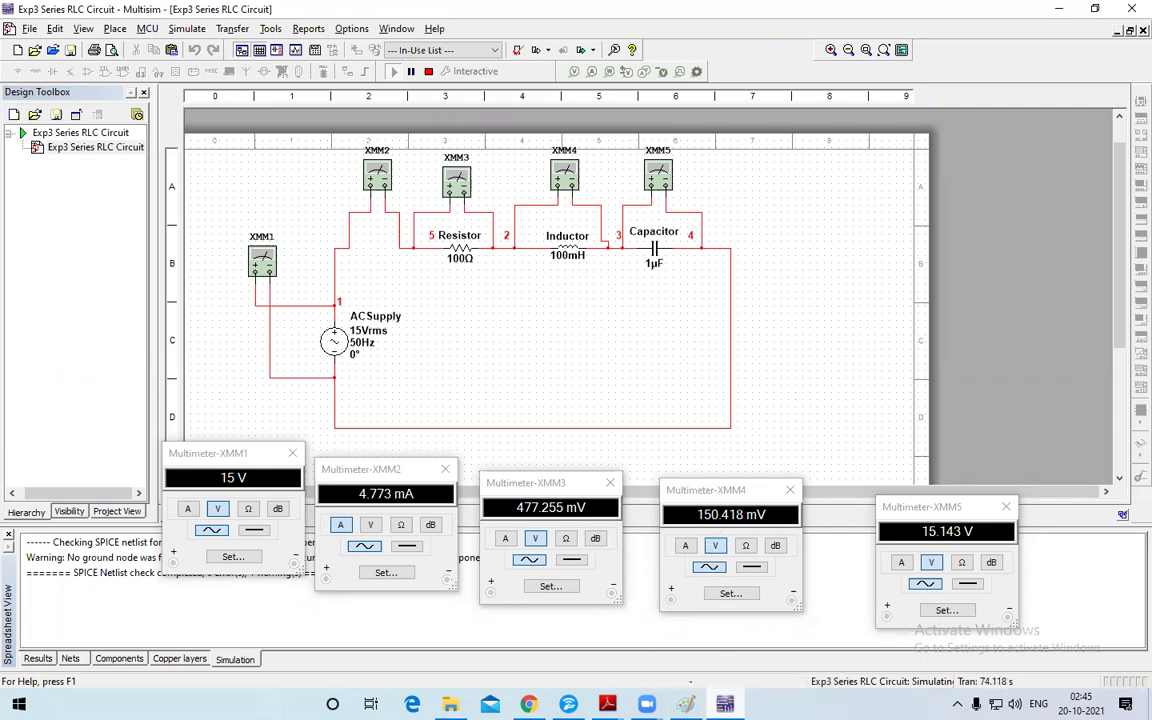
pyautogui.hotkey('alt', 'Tab')
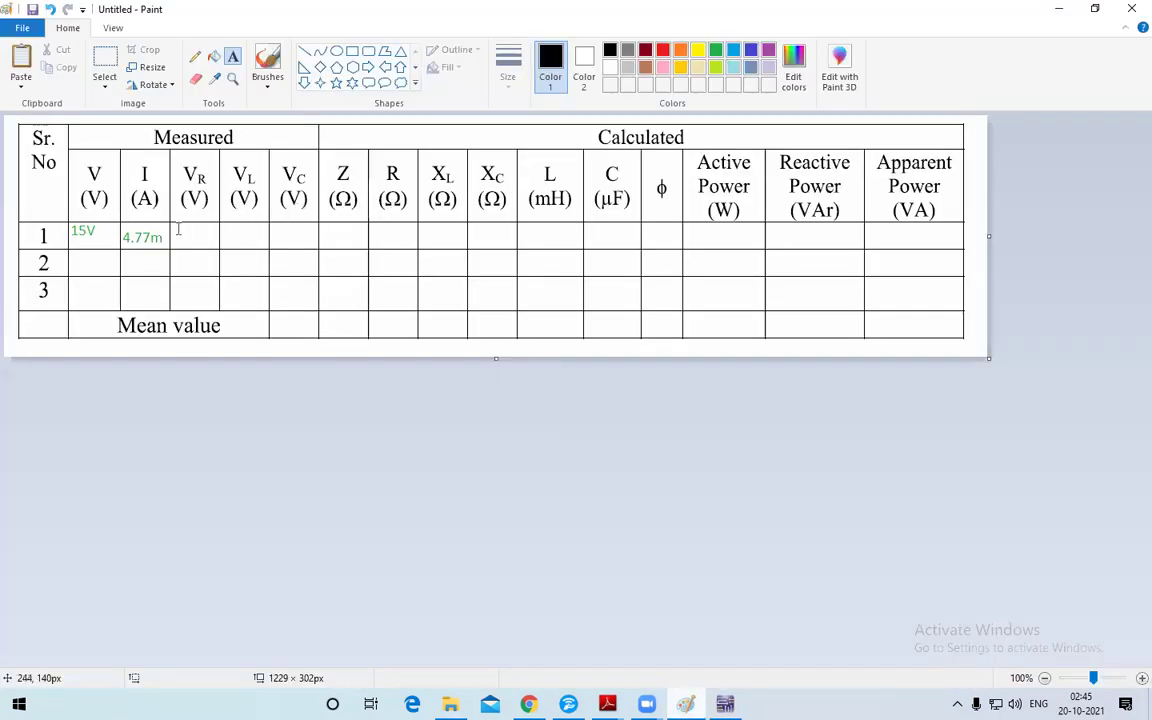
pyautogui.moveTo(172, 227); pyautogui.dragTo(320, 246)
pyautogui.write('477.')
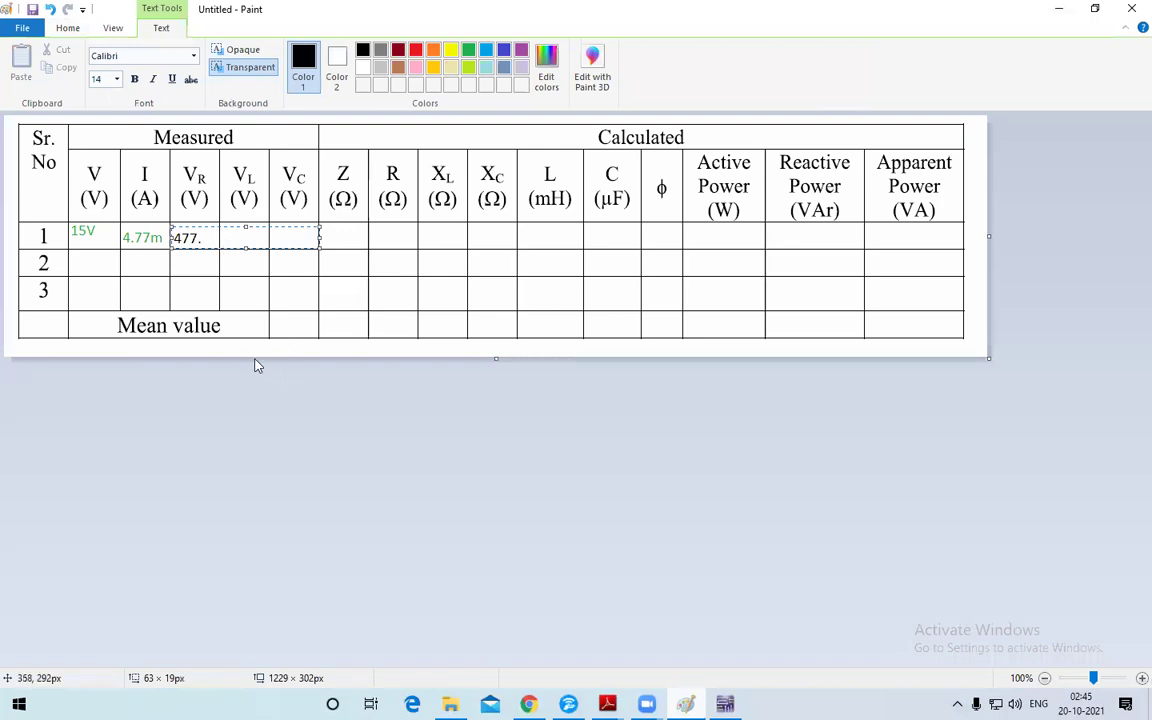
pyautogui.hotkey('alt', 'Tab')
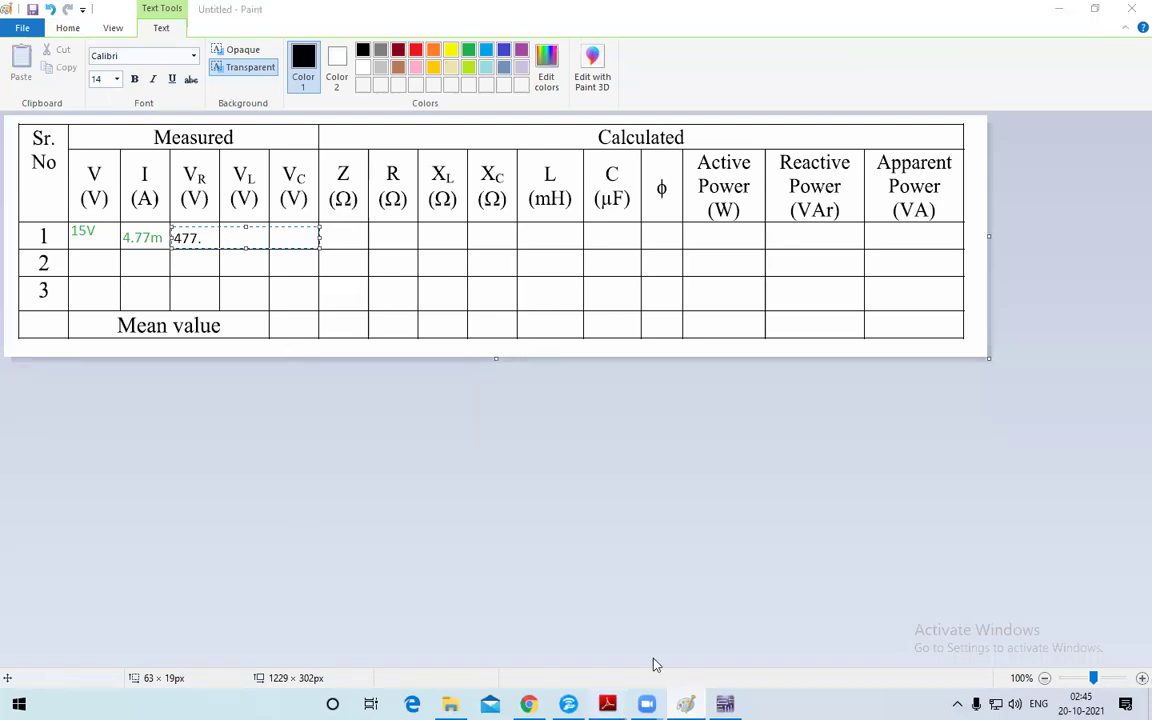
pyautogui.click(620, 570)
pyautogui.click(646, 704)
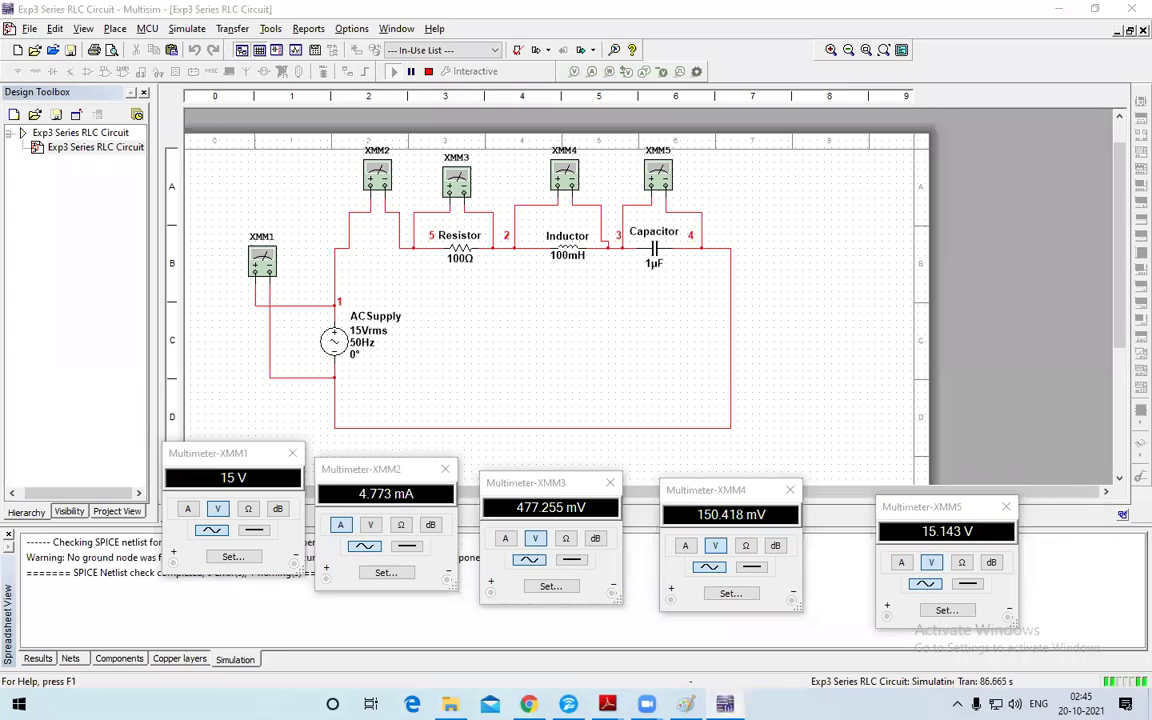
pyautogui.hotkey('alt', 'Tab')
pyautogui.write('477.2')
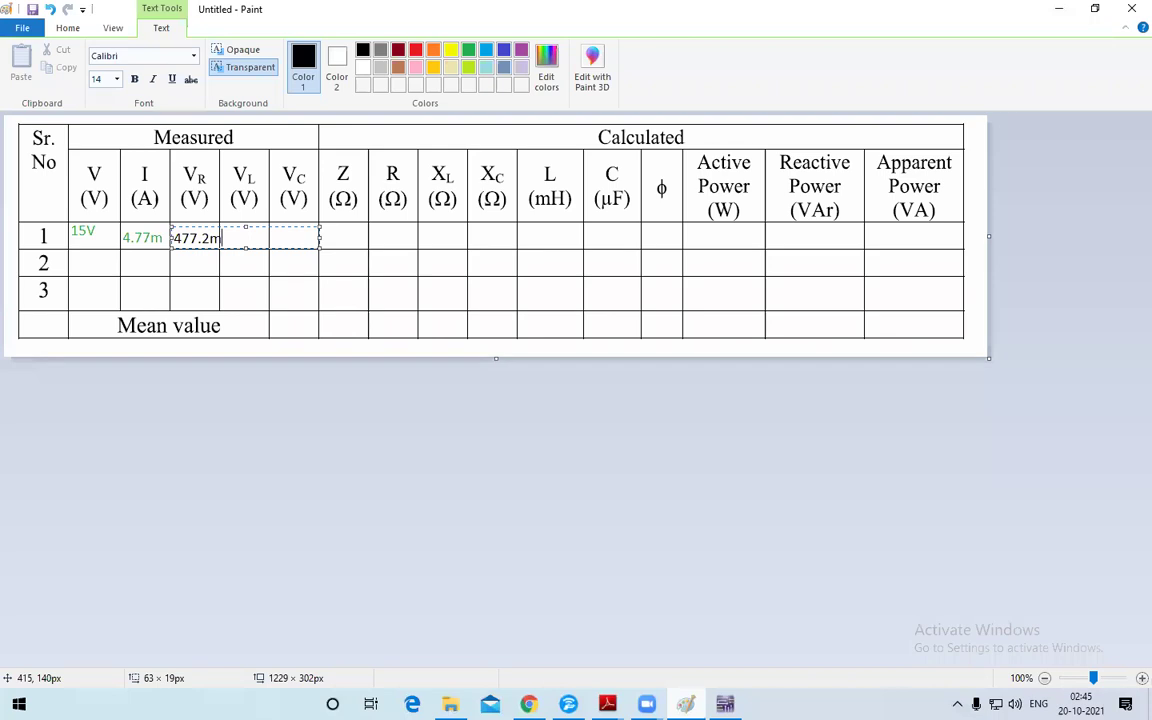
pyautogui.click(216, 265)
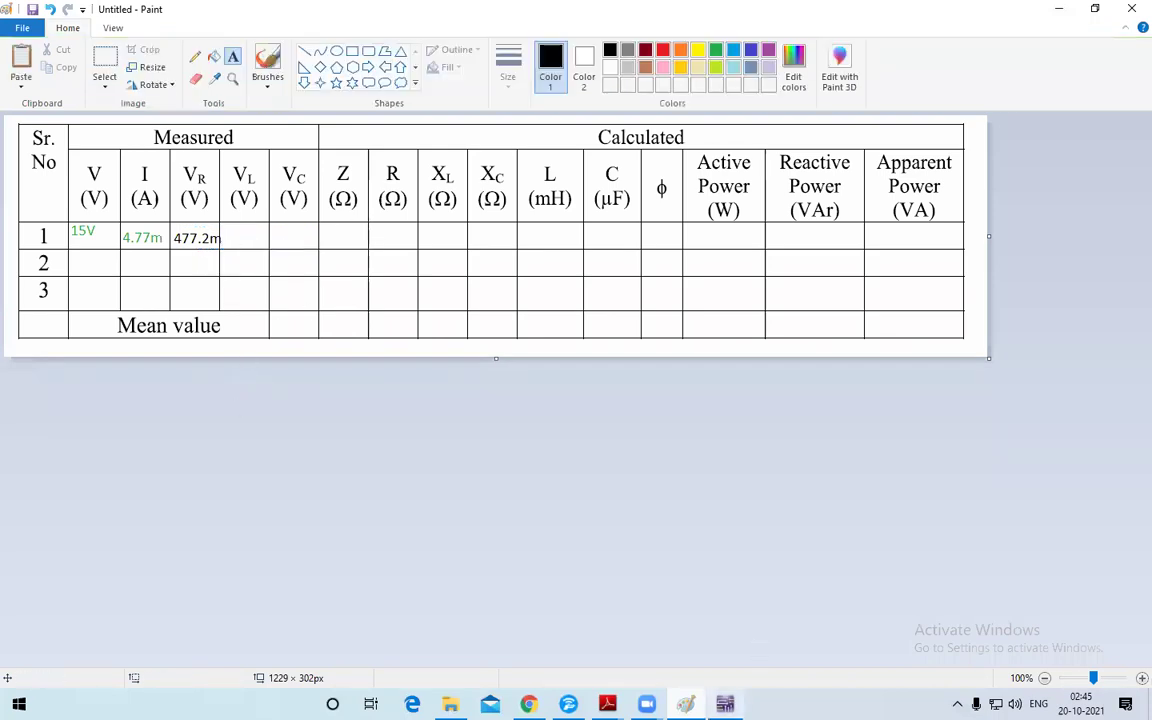
# - Read the inductor voltage on XMM4 in Multisim and write 150.4m in row 1 of the VL column in Paint
pyautogui.hotkey('alt', 'Tab')
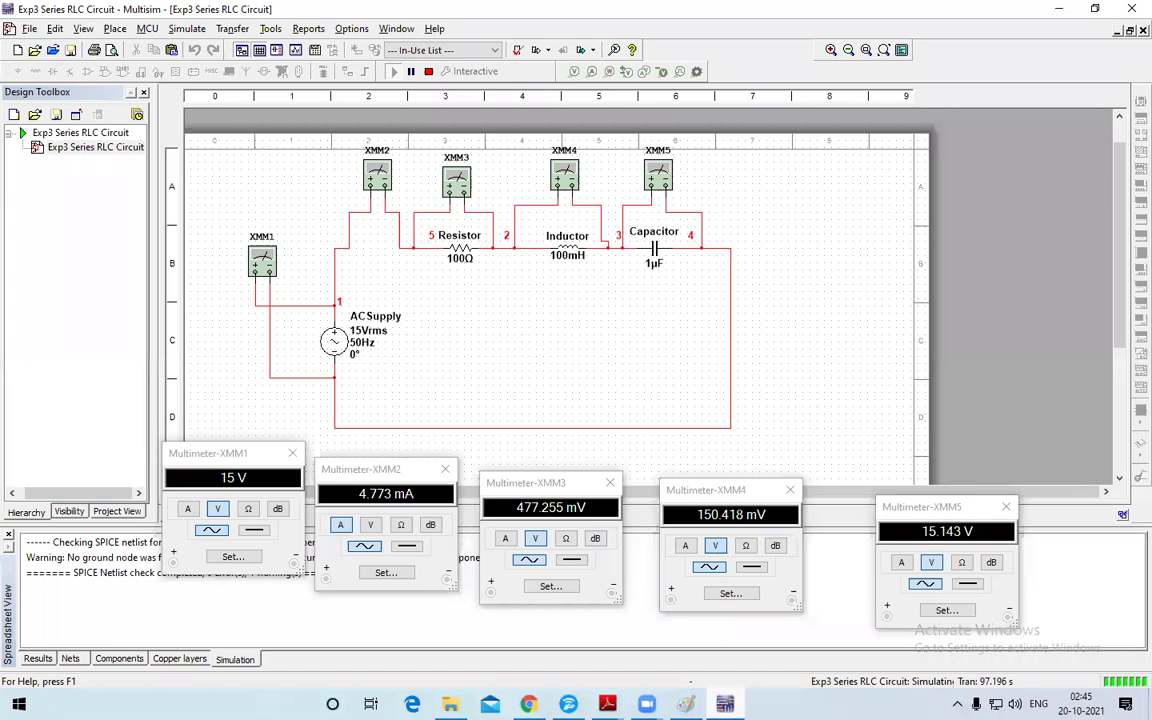
pyautogui.hotkey('alt', 'Tab')
pyautogui.moveTo(222, 227)
pyautogui.mouseDown()
pyautogui.moveTo(258, 245)
pyautogui.moveTo(376, 253)
pyautogui.mouseUp()
pyautogui.write('150.4m')
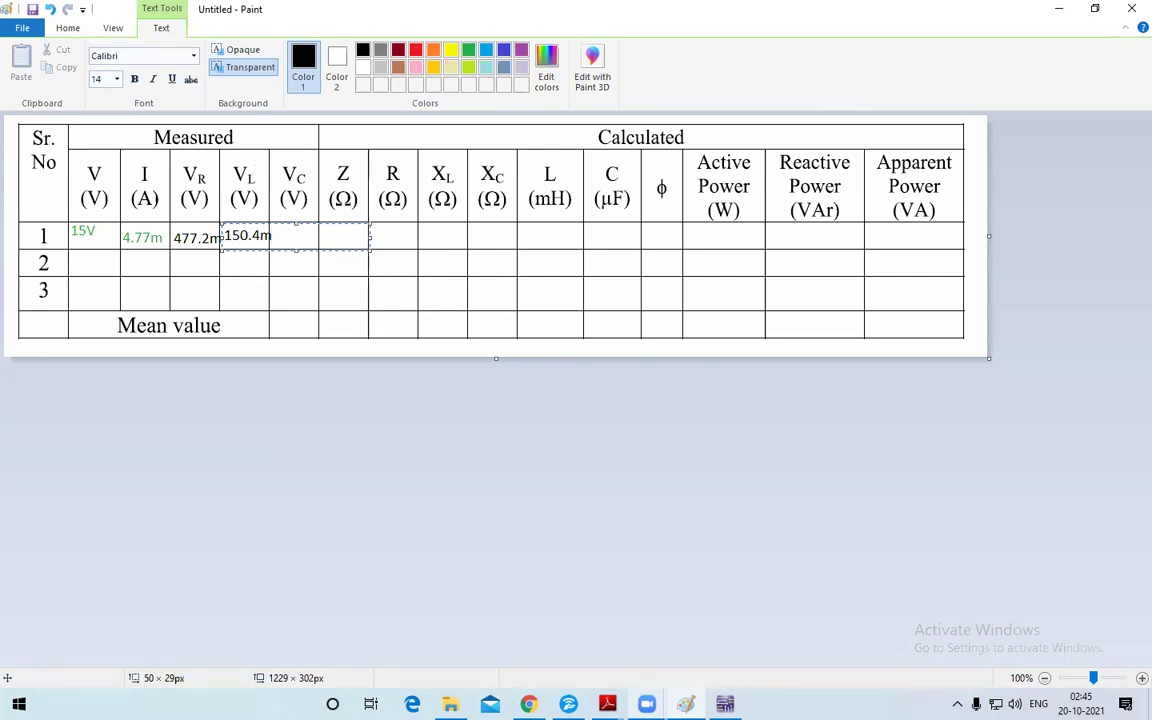
# - Read the capacitor voltage on XMM5 in Multisim and write 15.14v in row 1 of the VC column in Paint
pyautogui.hotkey('alt', 'Tab')
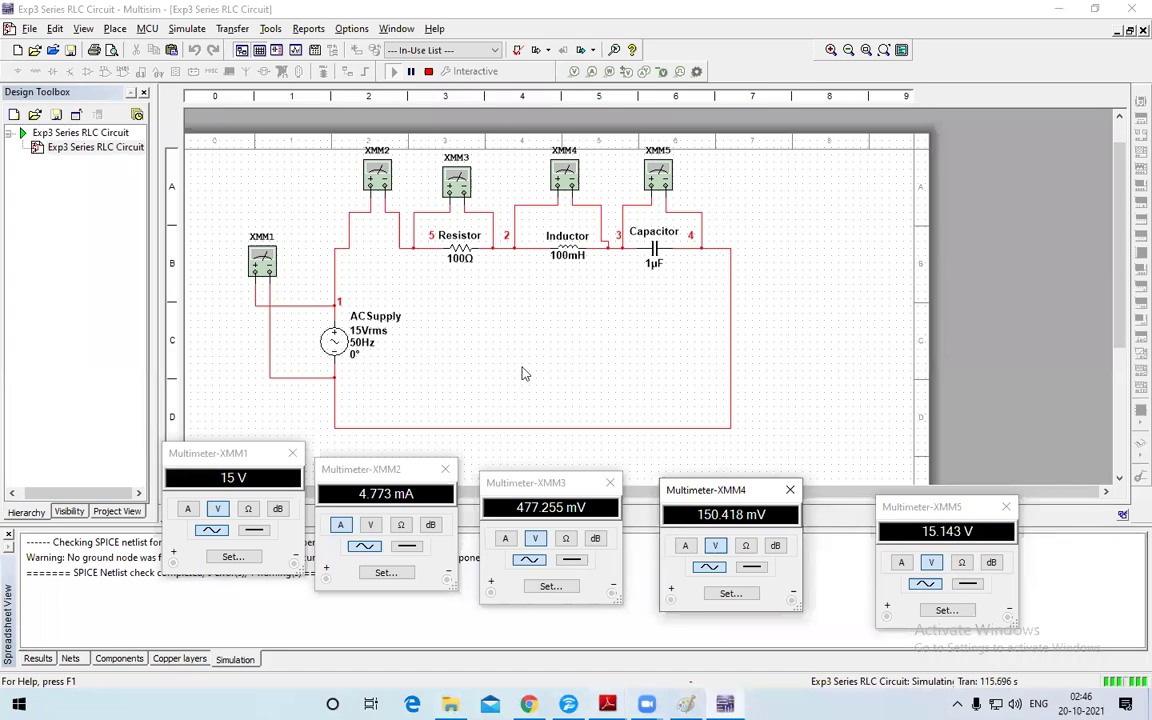
pyautogui.hotkey('alt', 'Tab')
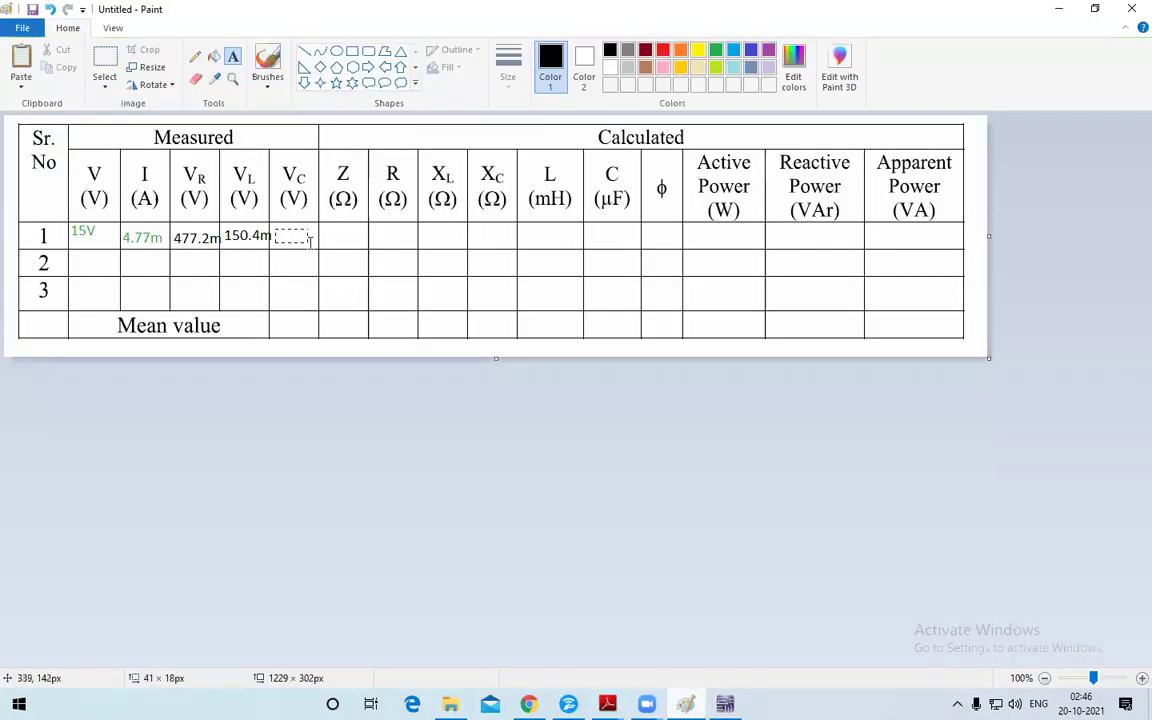
pyautogui.moveTo(311, 240); pyautogui.dragTo(313, 240)
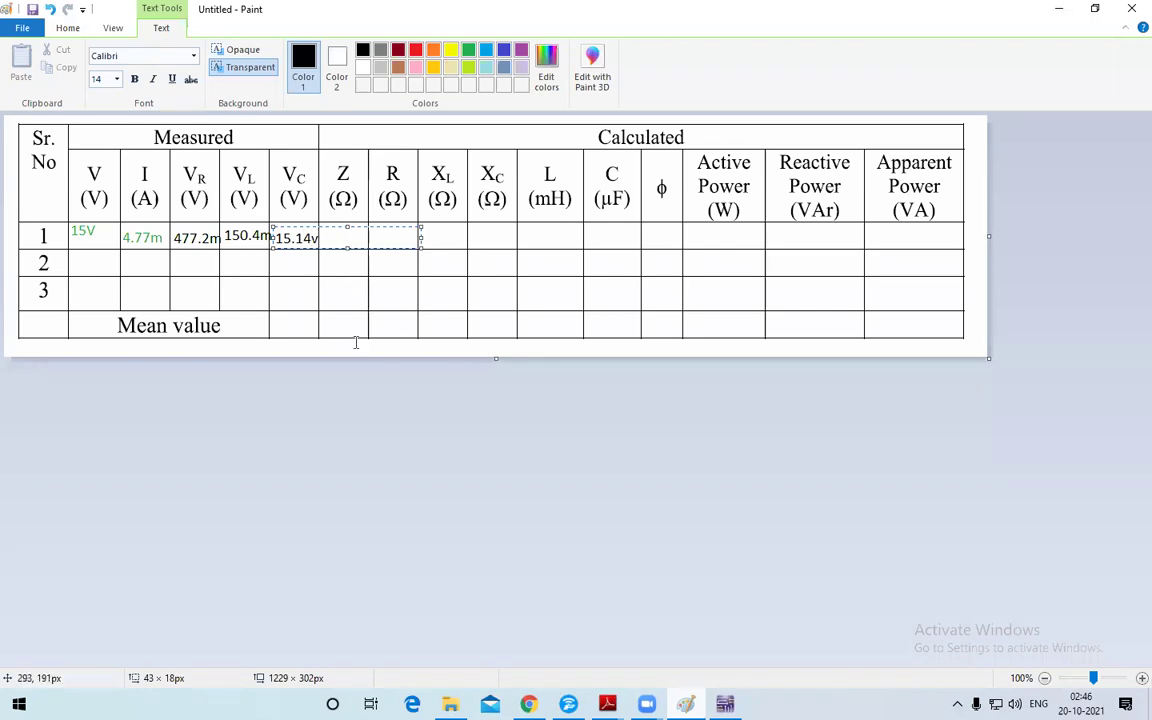
pyautogui.click(232, 270)
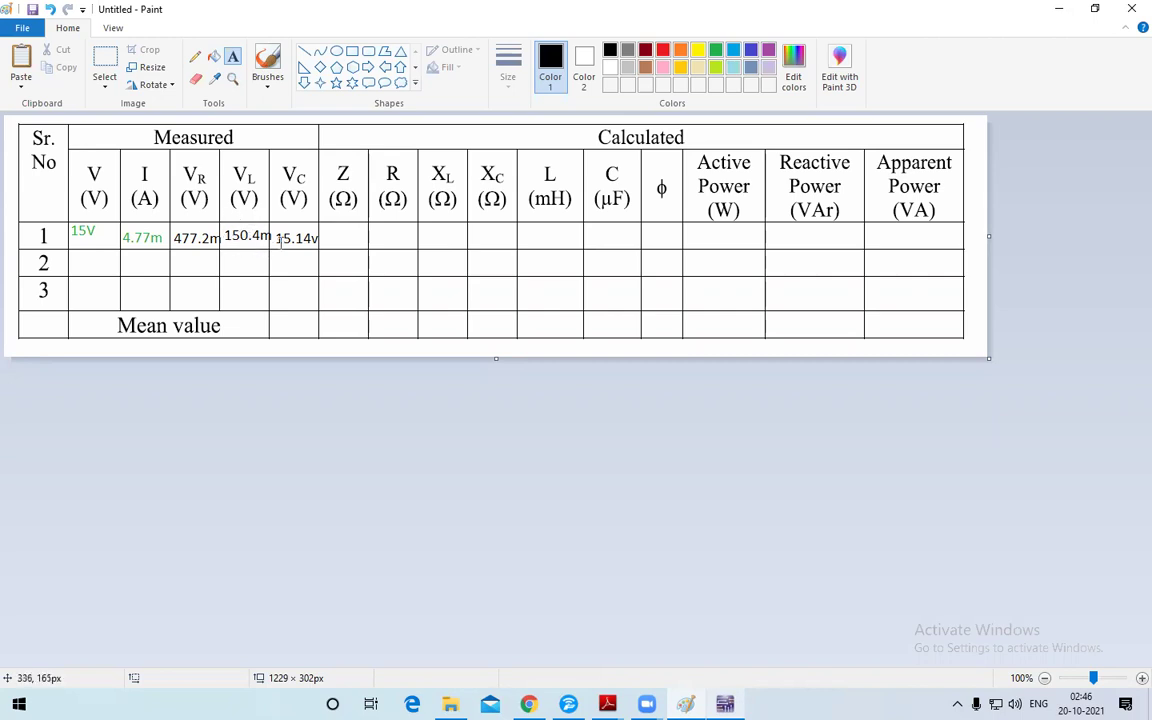
pyautogui.moveTo(97, 232); pyautogui.dragTo(68, 229)
pyautogui.click(110, 262)
pyautogui.click(195, 57)
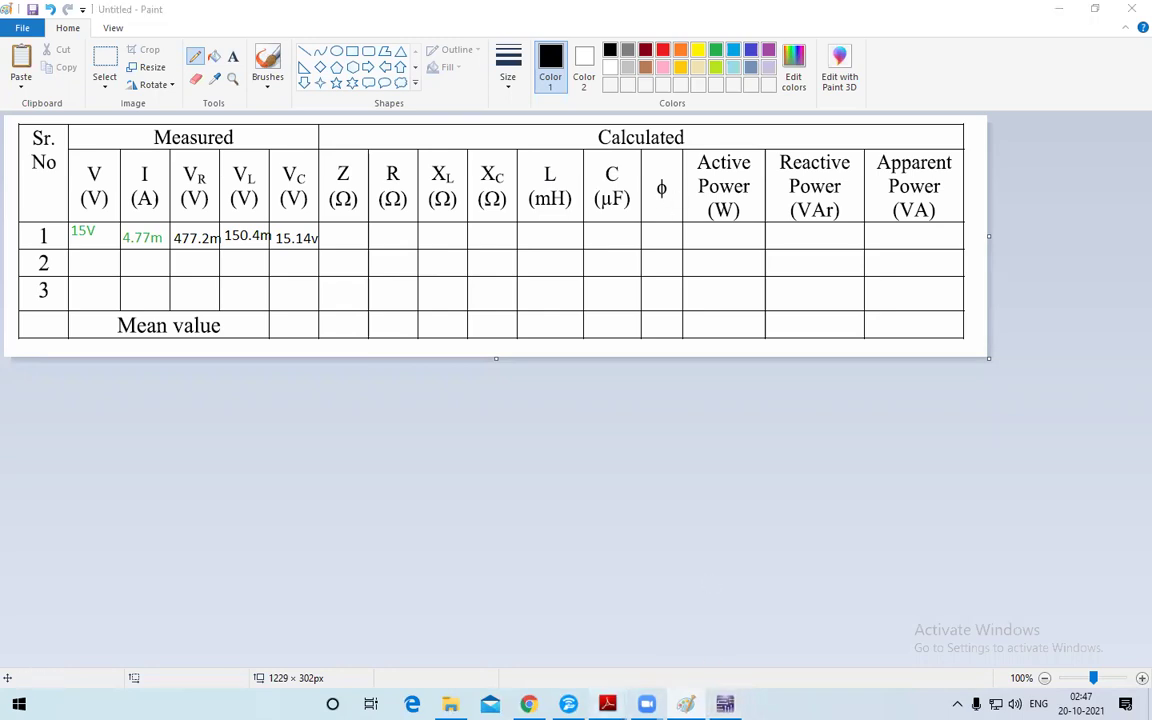
# - Switch to the lab manual PDF and examine calculation formulas 1 to 10 below Table 1, from impedance to apparent power
pyautogui.moveTo(662, 694)
pyautogui.click(660, 640)
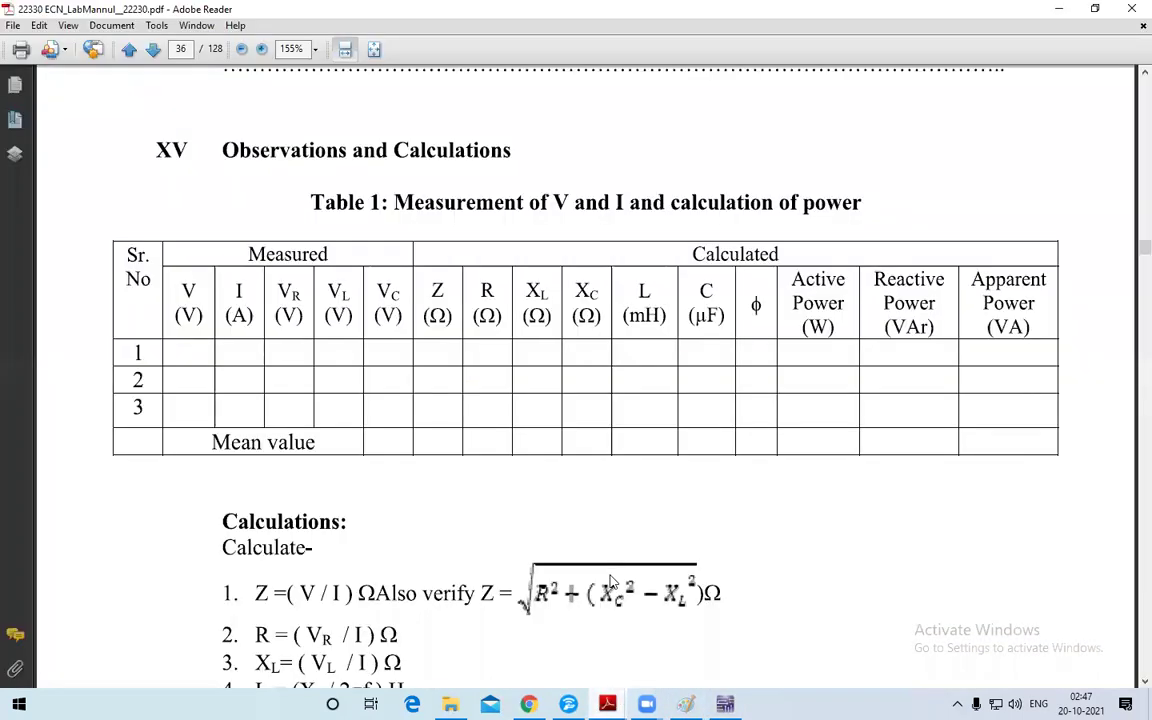
pyautogui.scroll(-3, 594, 537)
pyautogui.scroll(-2, 564, 511)
pyautogui.scroll(-1, 564, 511)
pyautogui.scroll(1, 564, 511)
pyautogui.scroll(-3, 472, 445)
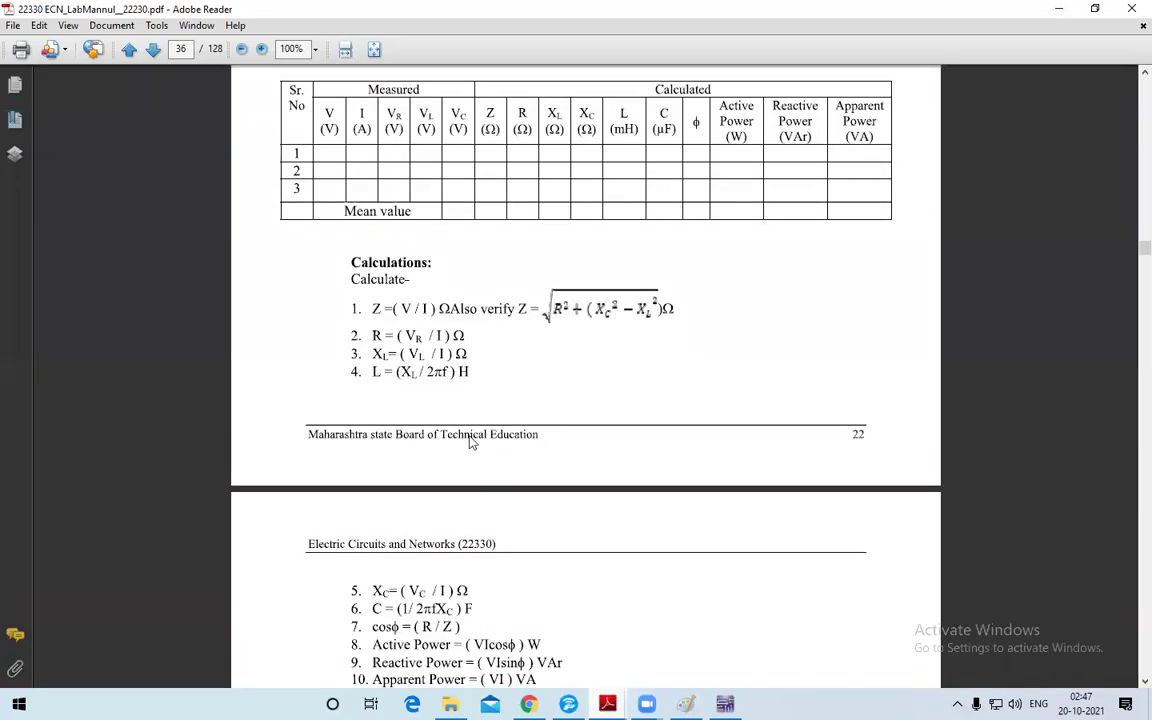
pyautogui.scroll(-1, 470, 438)
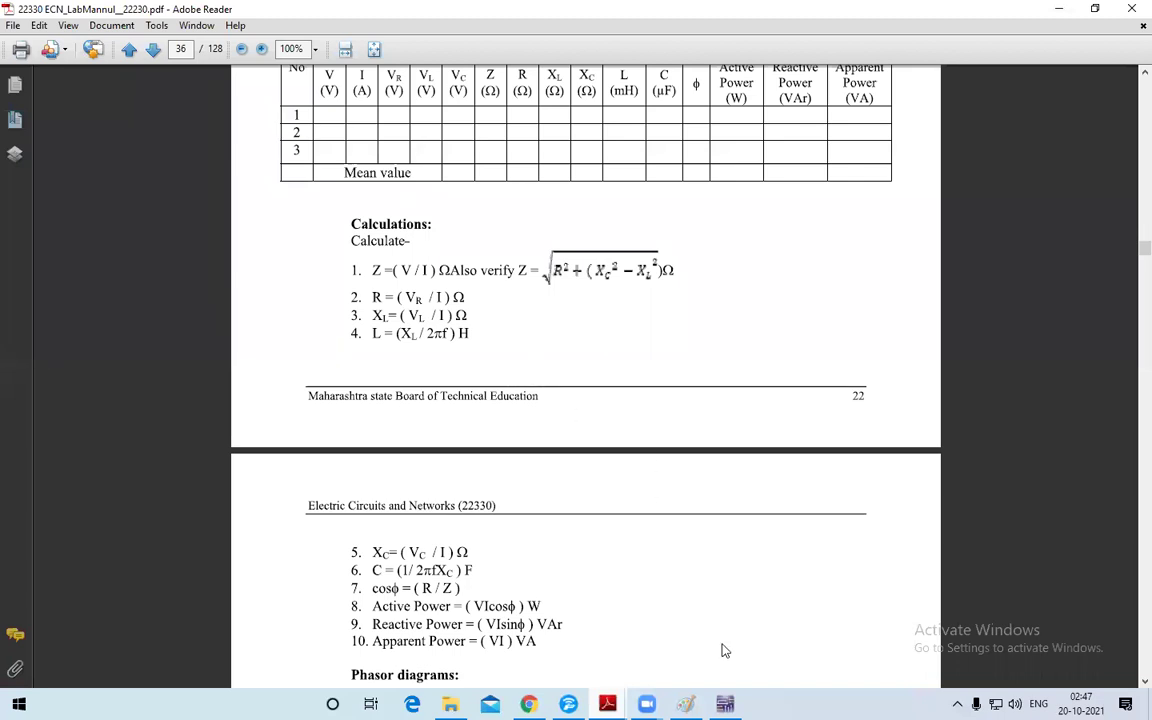
pyautogui.moveTo(727, 700)
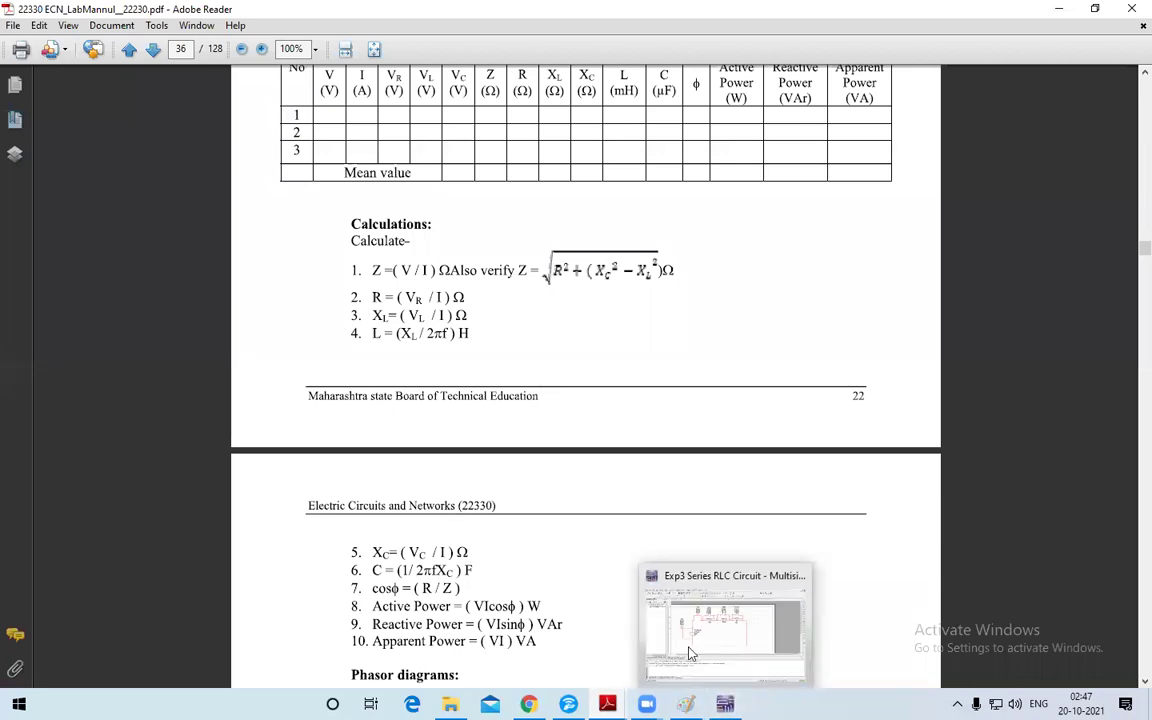
pyautogui.scroll(1, 507, 453)
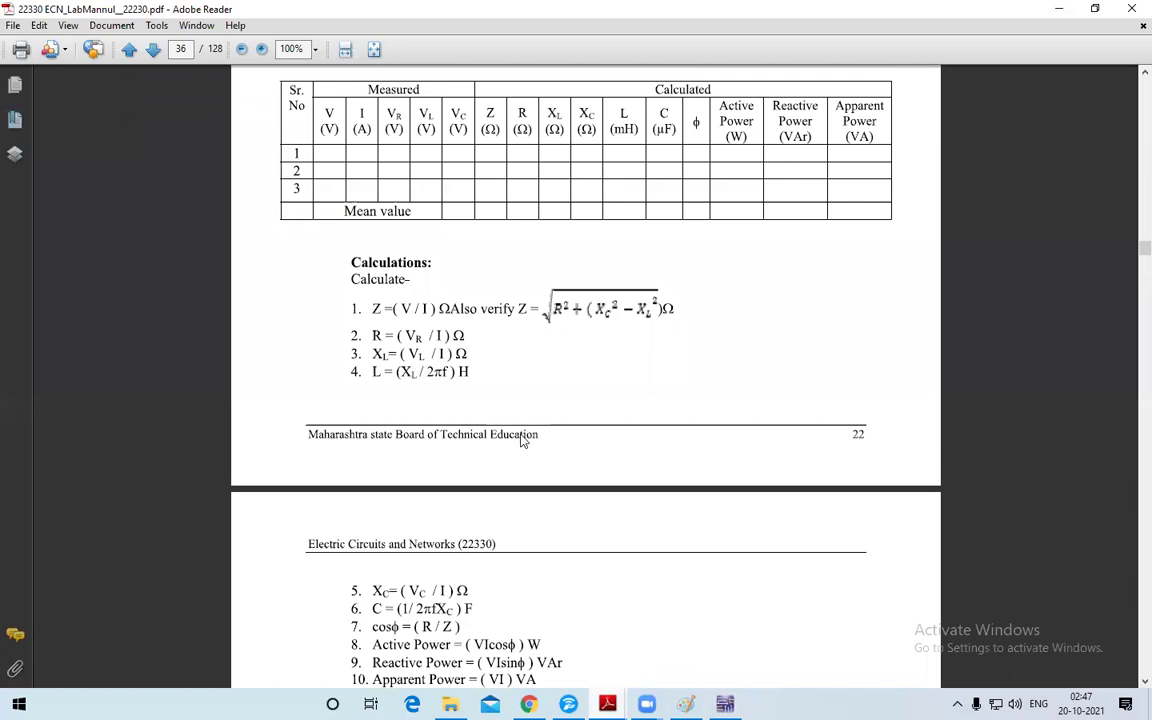